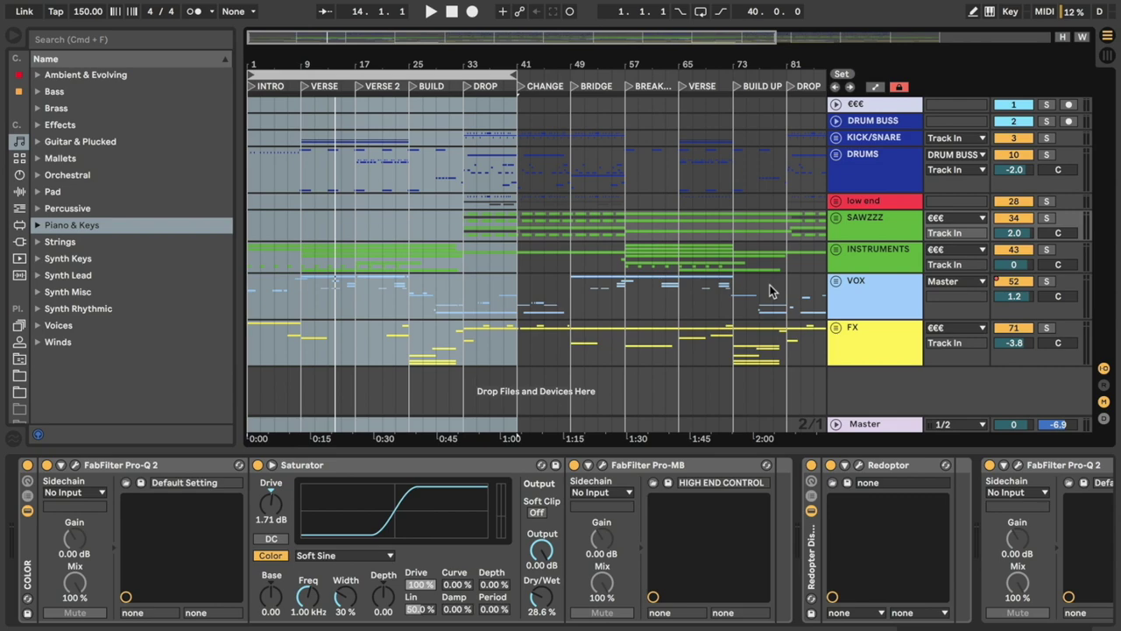
- Clear the selection and jump through the locators at bars 9, 17, 25 and 33
{"action": "left_click", "coordinate": [251, 107]}
{"action": "left_click", "coordinate": [298, 102]}
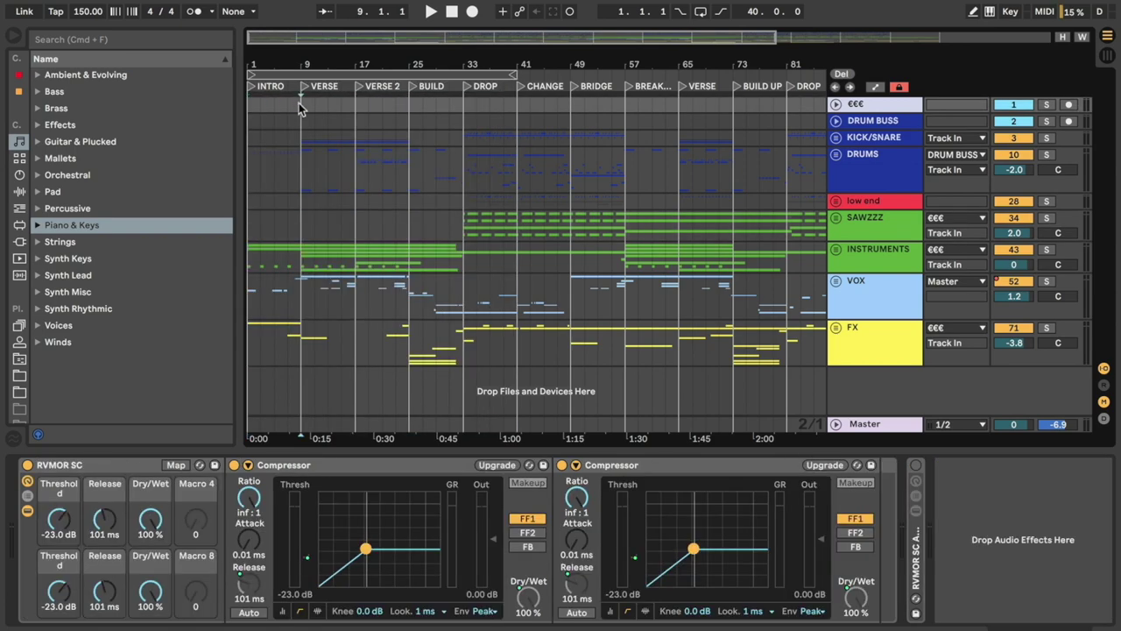
{"action": "left_click", "coordinate": [353, 104]}
{"action": "left_click", "coordinate": [410, 103]}
{"action": "left_click", "coordinate": [466, 106]}
- Shorten the loop from bars 1–41 to bars 1–17 and play it through once
{"action": "left_click", "coordinate": [271, 72]}
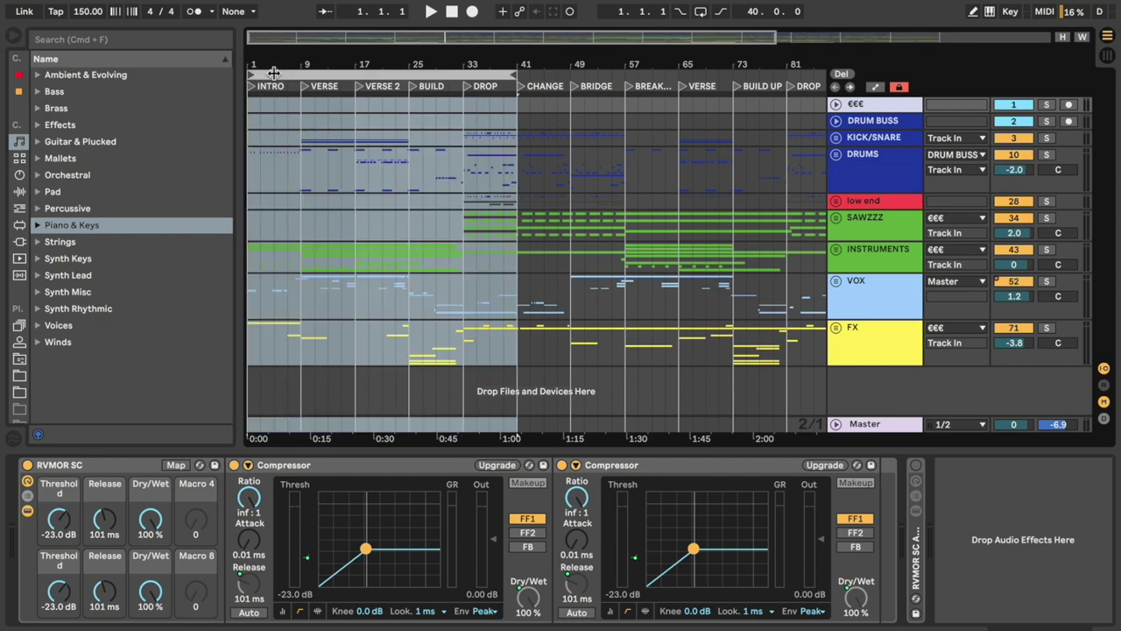
{"action": "left_click_drag", "start_coordinate": [295, 72], "coordinate": [351, 75]}
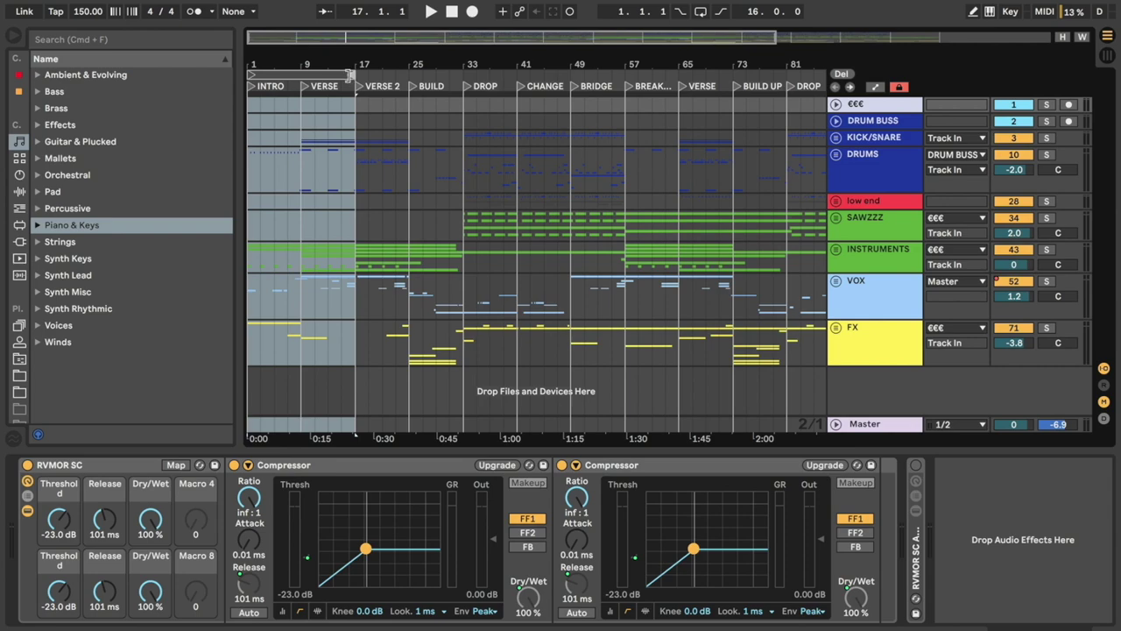
{"action": "key", "text": "space"}
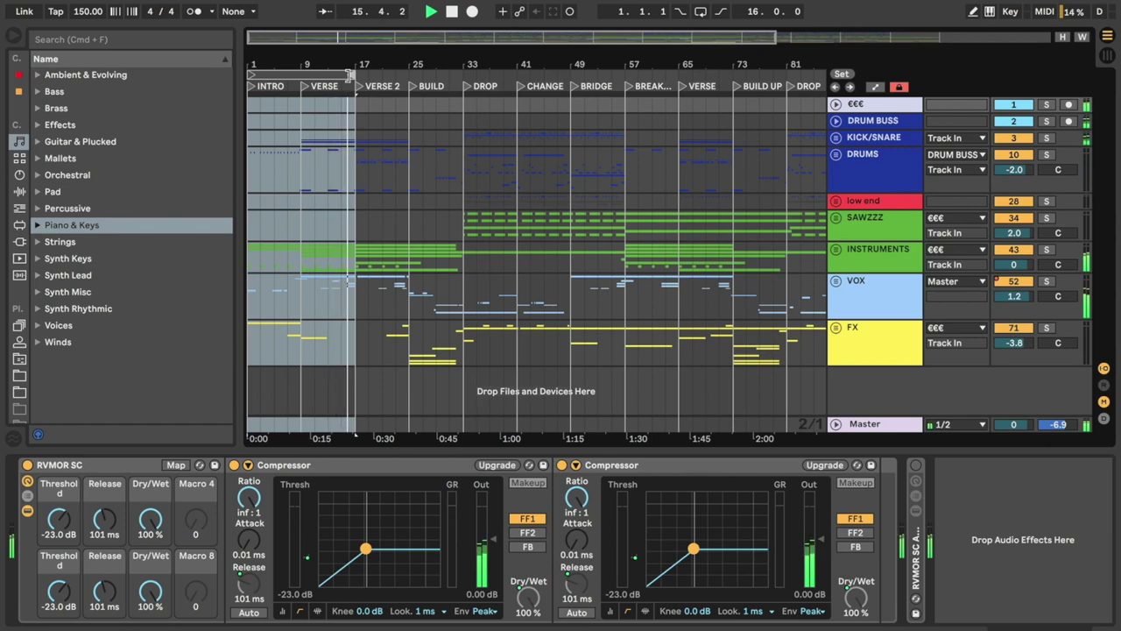
{"action": "key", "text": "space"}
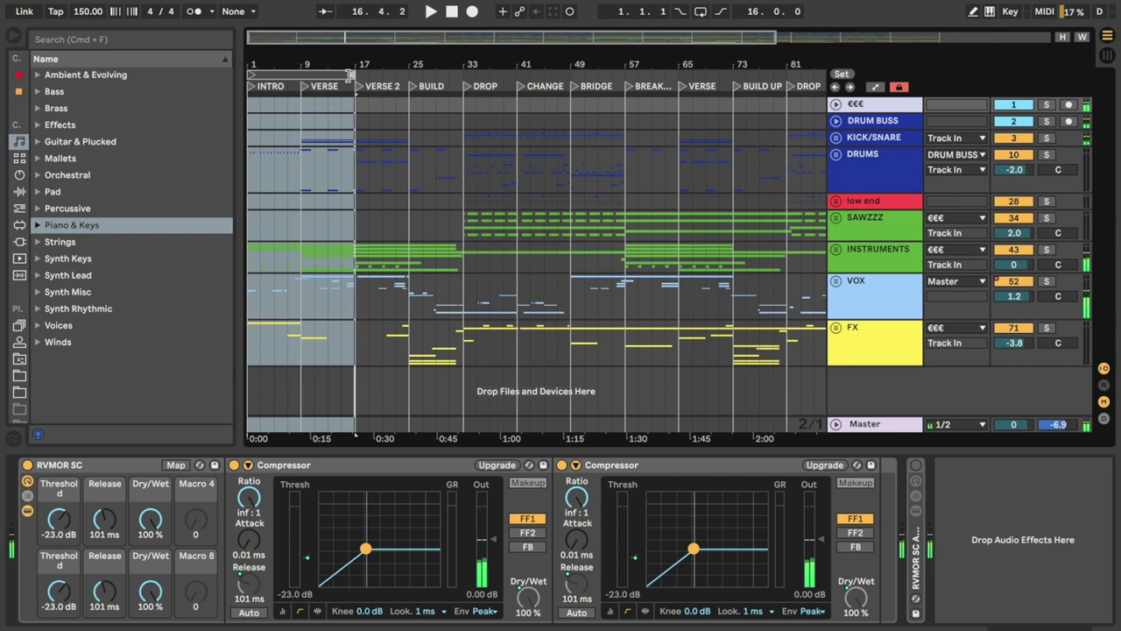
- Expand the DRUMS group, solo the INTRO KICK track and play it briefly
{"action": "left_click", "coordinate": [836, 155]}
{"action": "scroll", "coordinate": [306, 267], "scroll_direction": "down", "scroll_amount": 2}
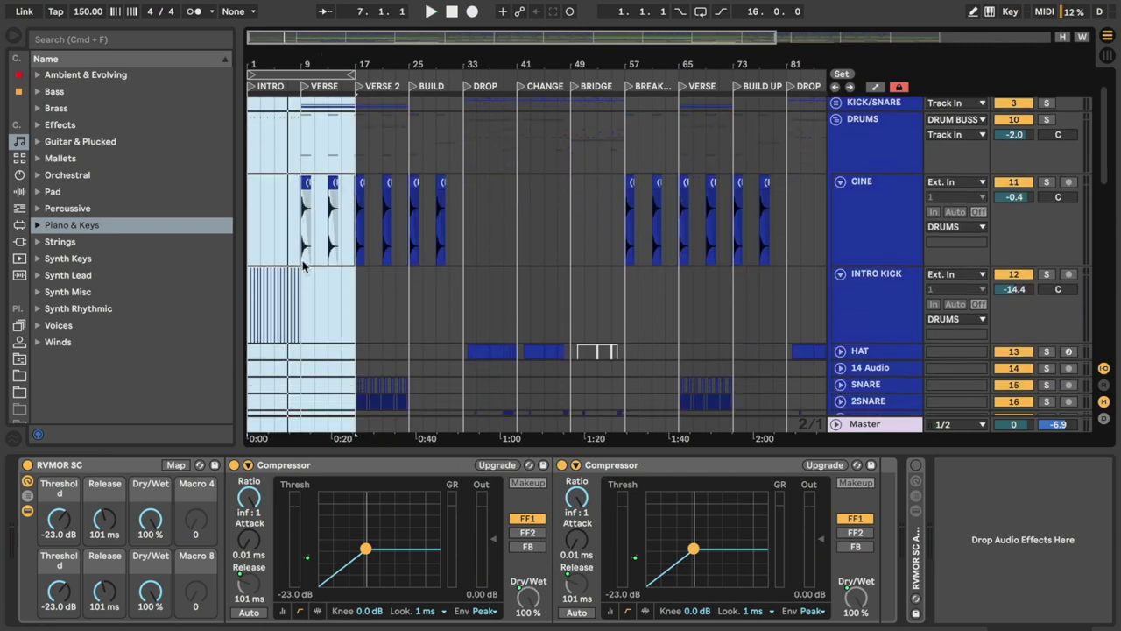
{"action": "left_click", "coordinate": [255, 306]}
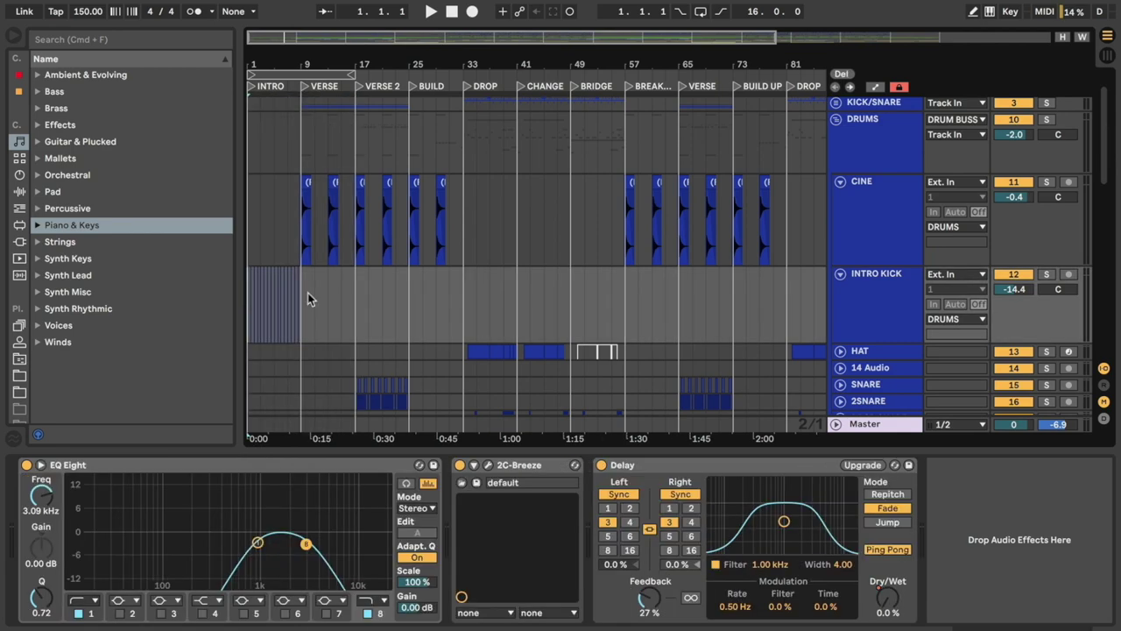
{"action": "left_click", "coordinate": [1046, 275]}
{"action": "key", "text": "space"}
{"action": "key", "text": "space"}
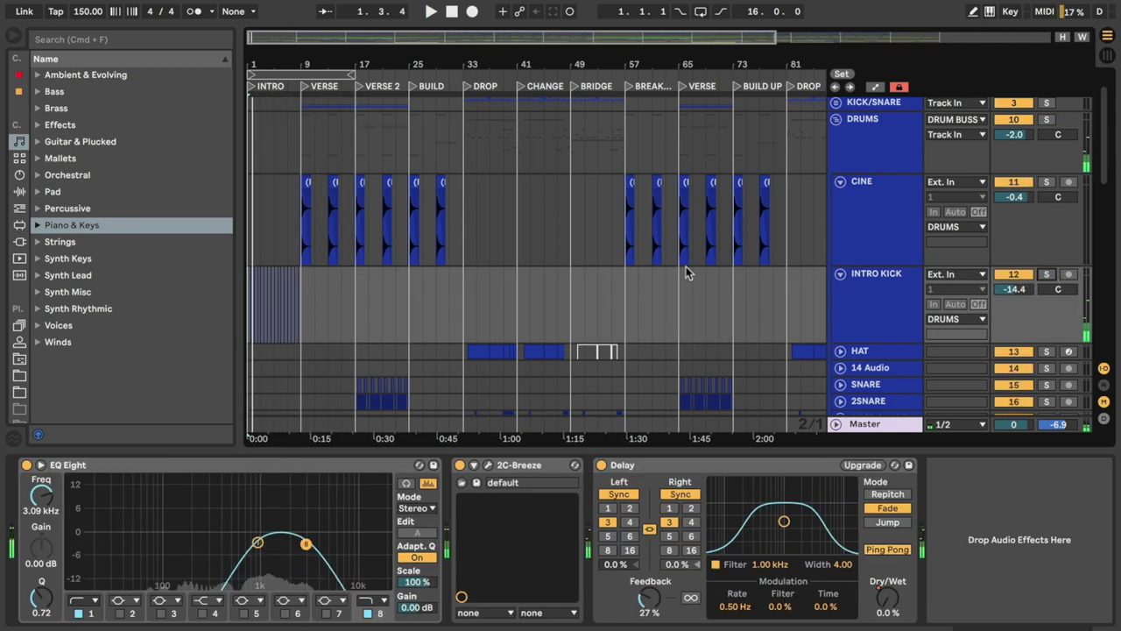
{"action": "scroll", "coordinate": [686, 267], "scroll_direction": "down", "scroll_amount": 6}
{"action": "left_click", "coordinate": [346, 211]}
- Solo INSTRUMENTS, VOX, then FX during playback, then loop bars 9–17
{"action": "scroll", "coordinate": [346, 217], "scroll_direction": "down", "scroll_amount": 2}
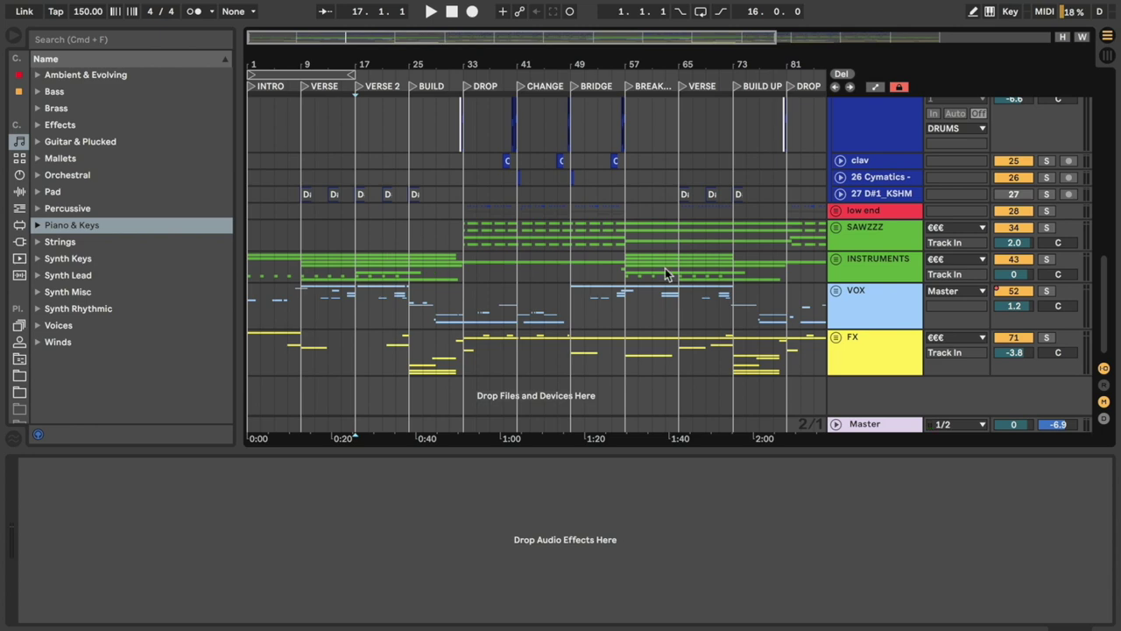
{"action": "left_click", "coordinate": [1046, 259]}
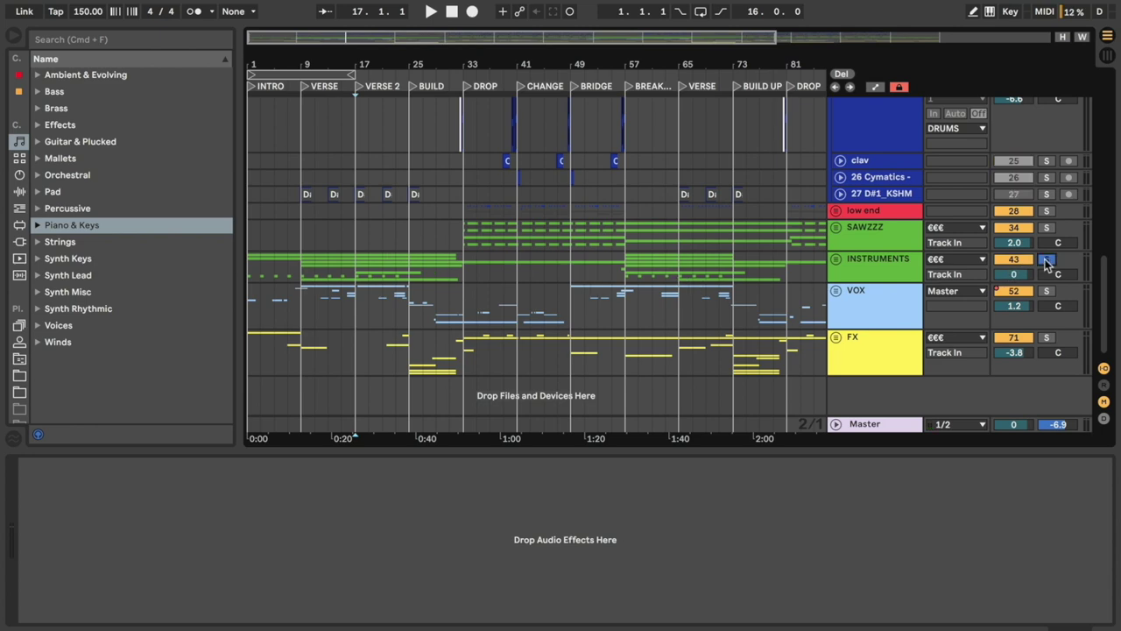
{"action": "left_click", "coordinate": [836, 265]}
{"action": "key", "text": "space"}
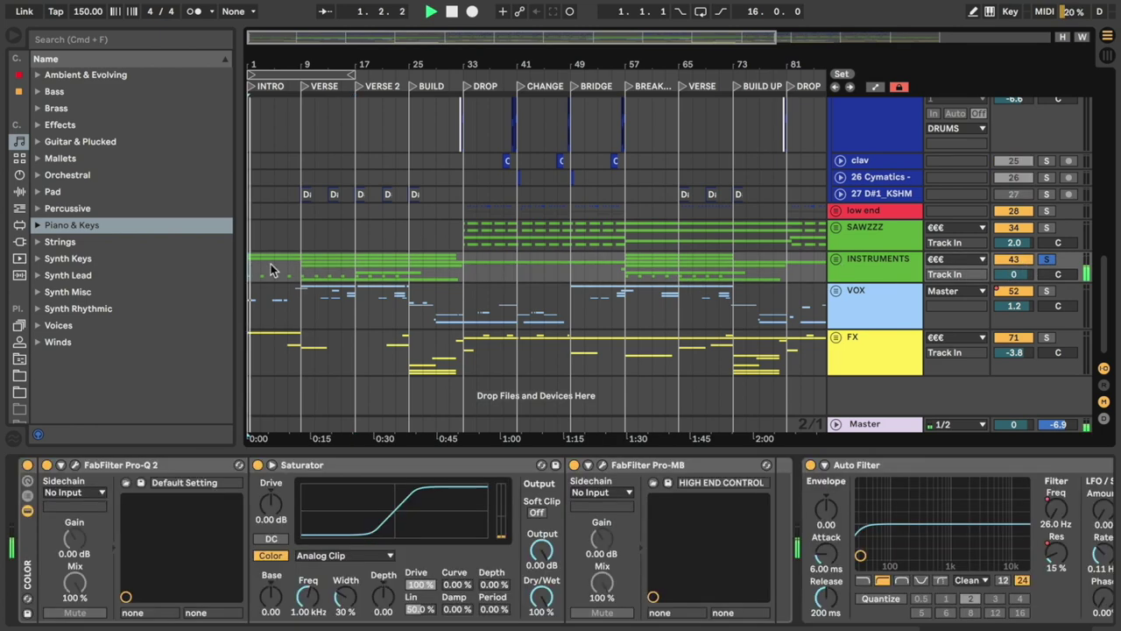
{"action": "left_click", "coordinate": [1045, 292]}
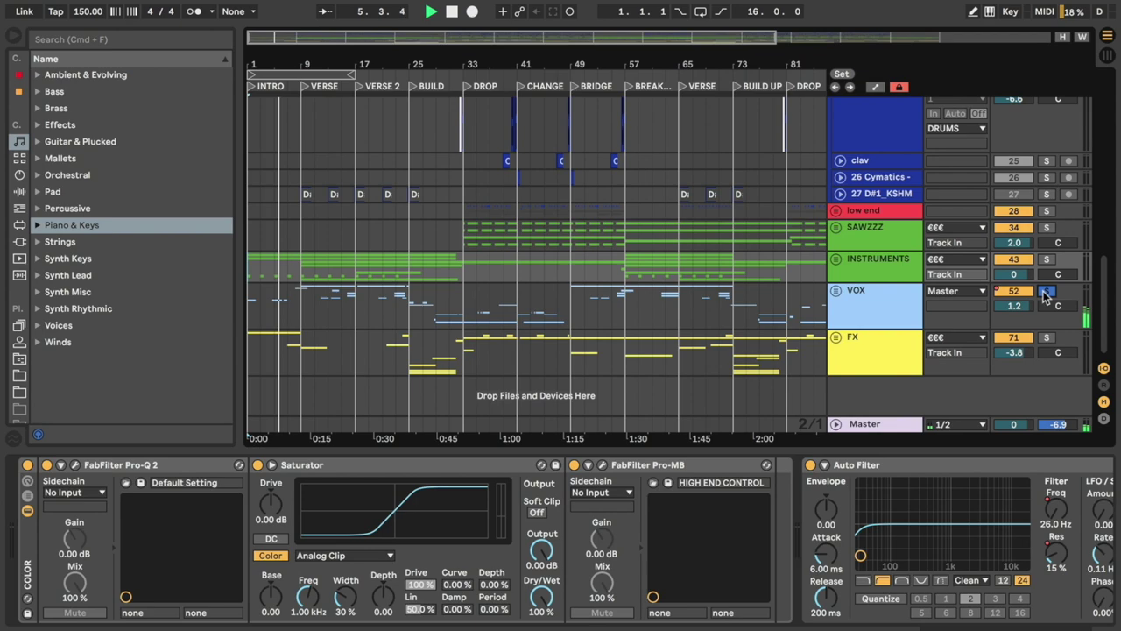
{"action": "left_click", "coordinate": [1046, 338]}
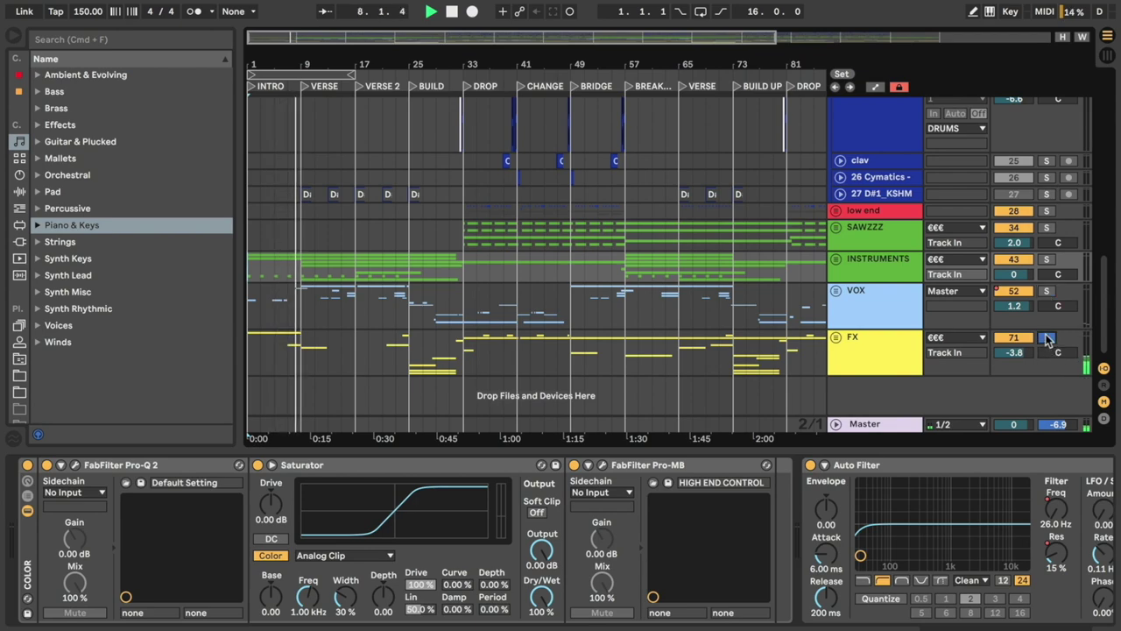
{"action": "left_click", "coordinate": [307, 86]}
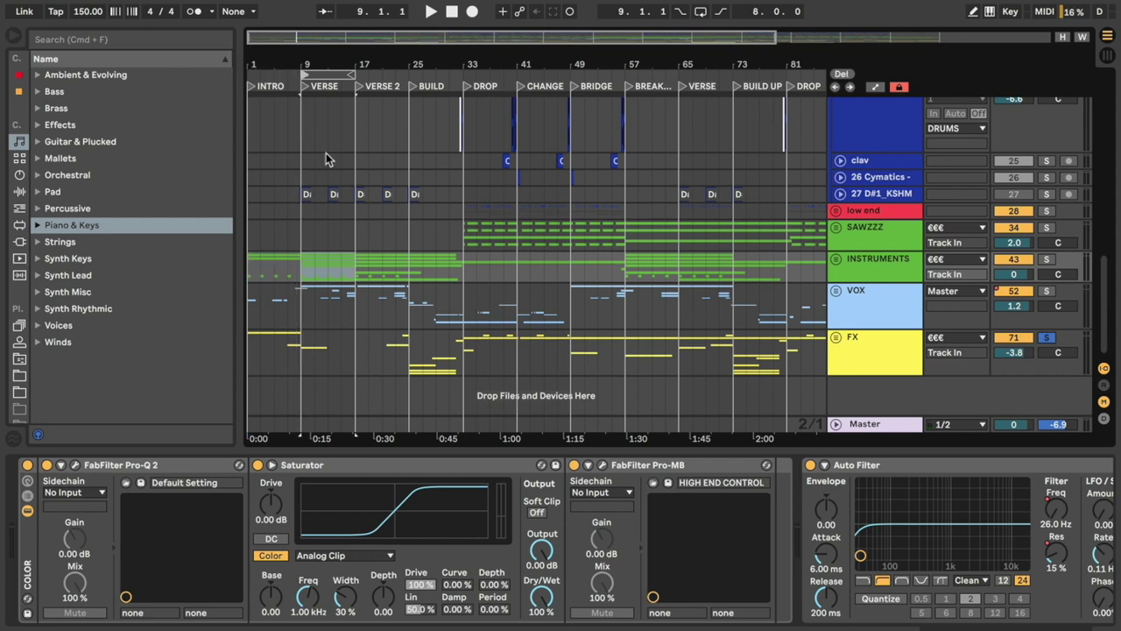
- Move the solo from VOX to INSTRUMENTS, add BELLS, and select the BELLS and KEYS tracks
{"action": "left_click", "coordinate": [1049, 293]}
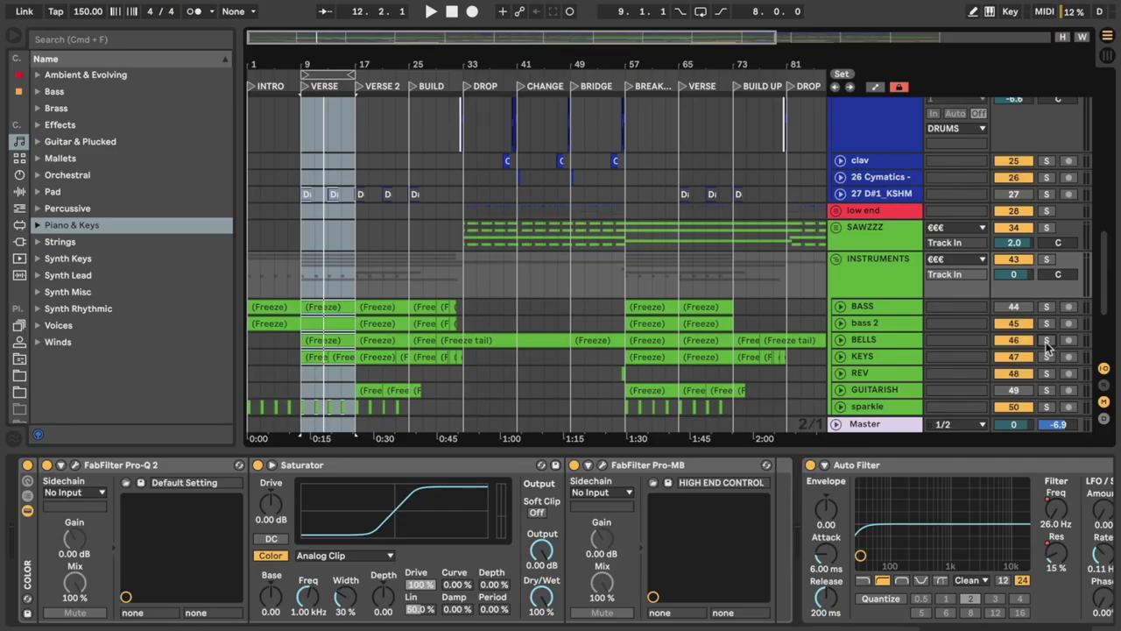
{"action": "left_click", "coordinate": [1047, 340]}
{"action": "left_click", "coordinate": [840, 339]}
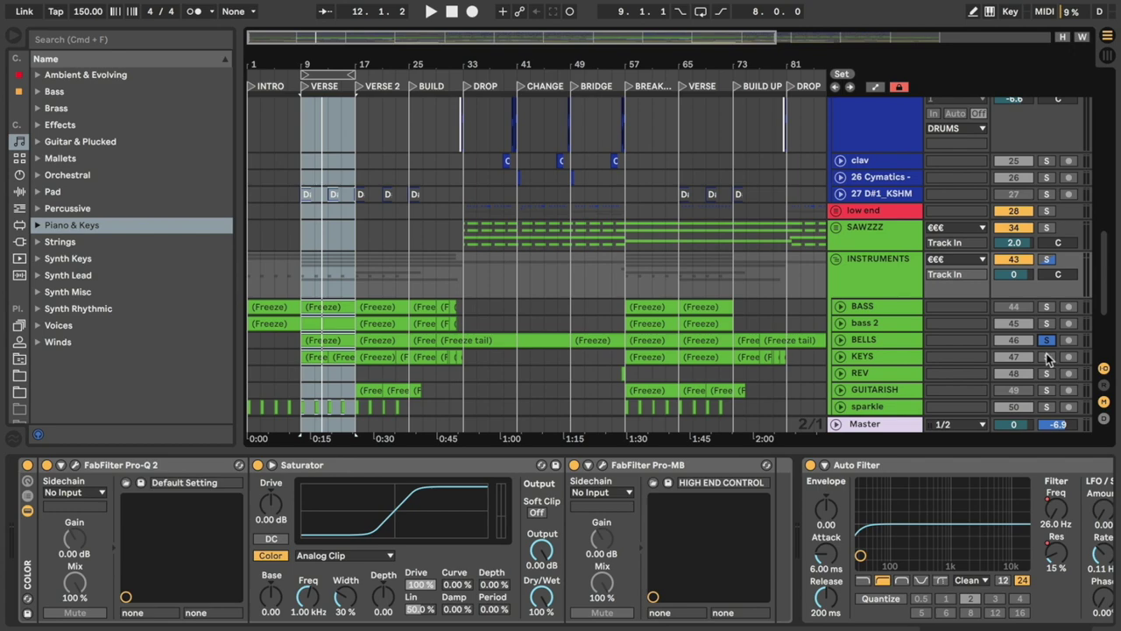
{"action": "left_click", "coordinate": [861, 339]}
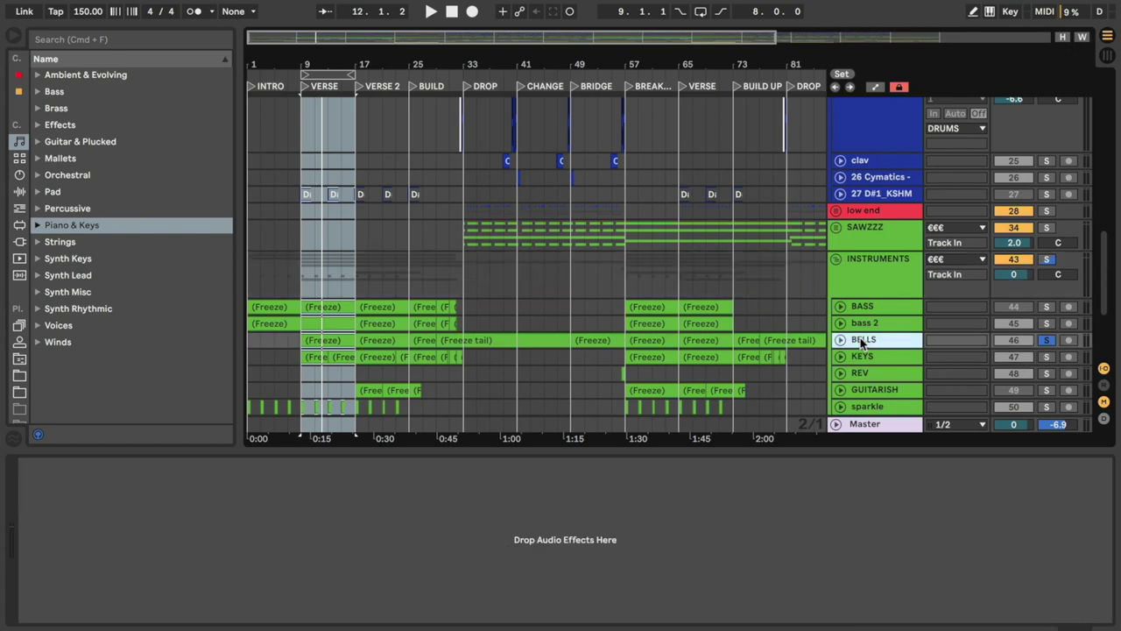
{"action": "left_click", "coordinate": [907, 354]}
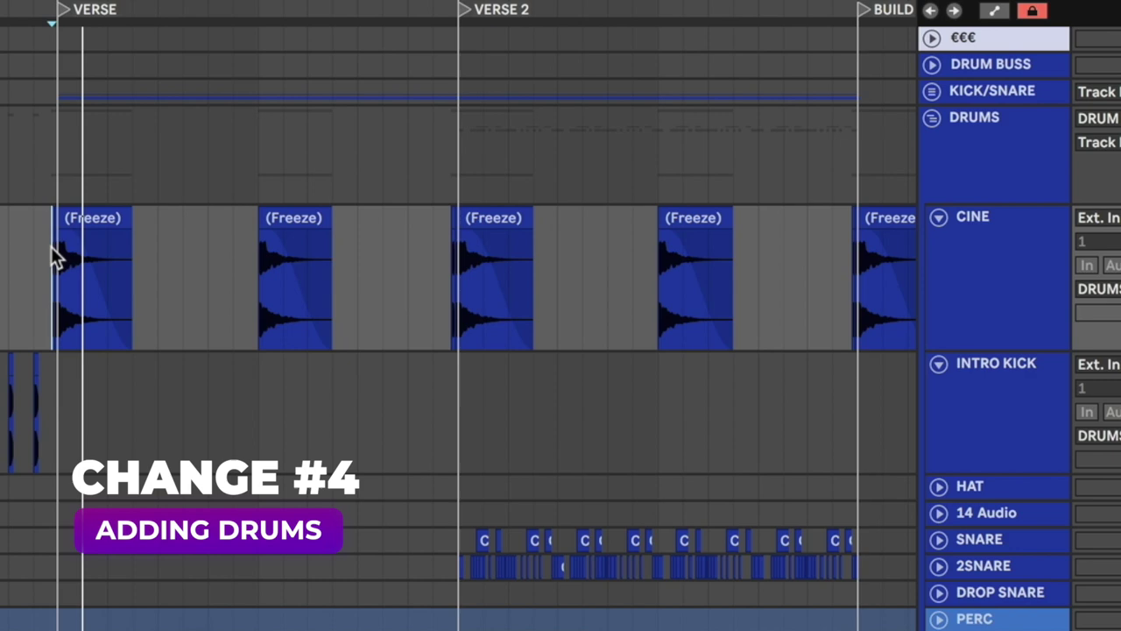
- Restart playback just inside the VERSE locator to hear the added drums enter
{"action": "left_click", "coordinate": [245, 233]}
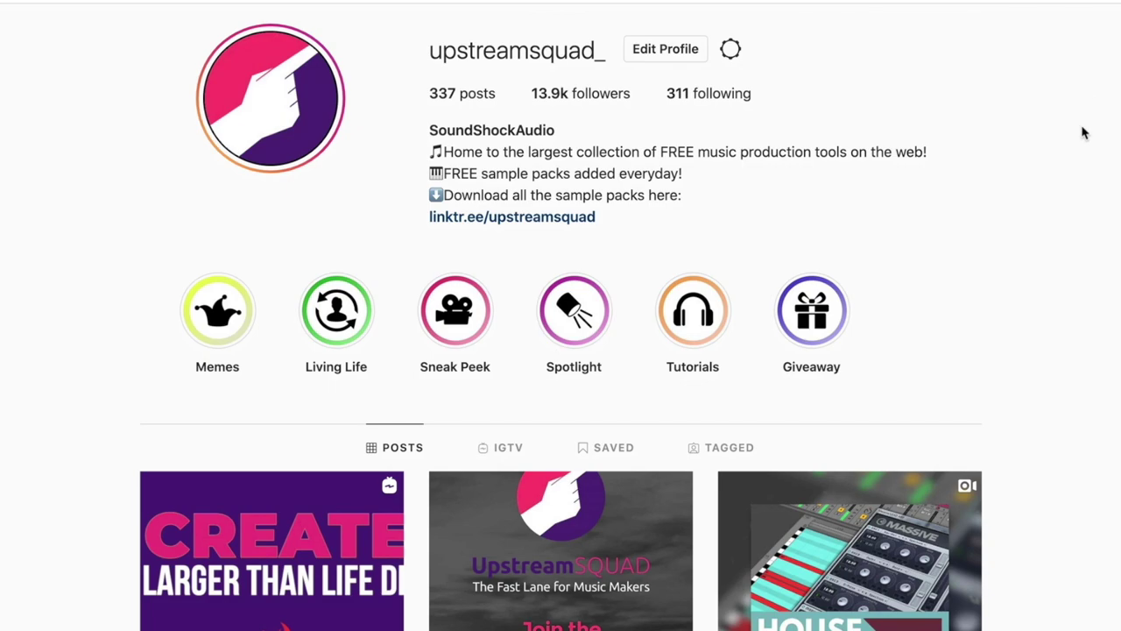
{"action": "scroll", "coordinate": [1084, 132], "scroll_direction": "down", "scroll_amount": 5}
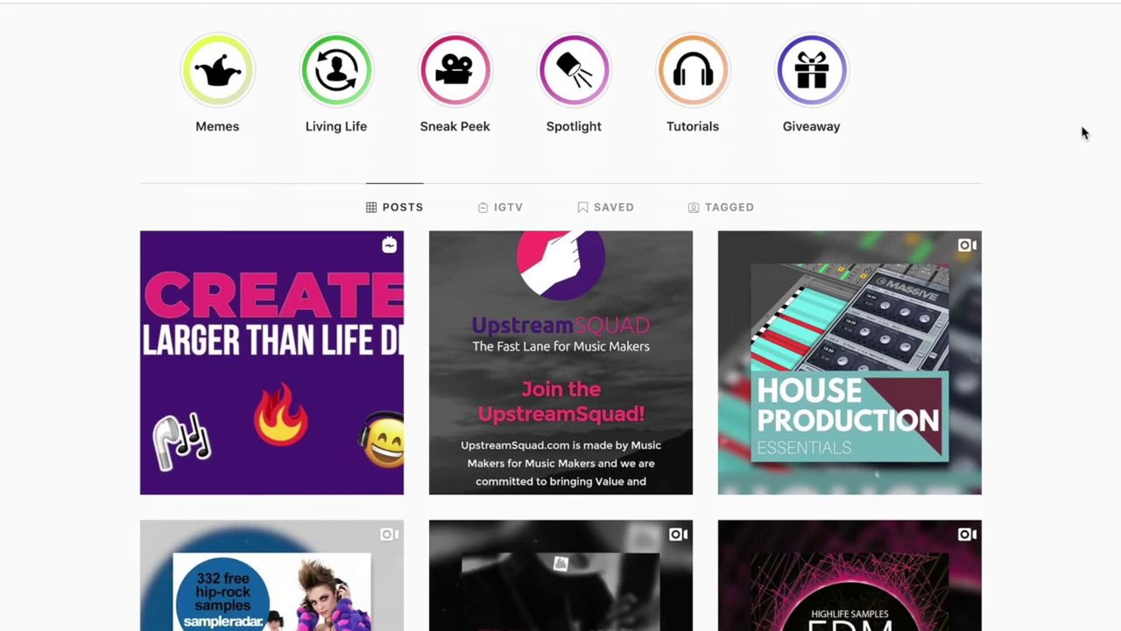
{"action": "scroll", "coordinate": [1085, 132], "scroll_direction": "down", "scroll_amount": 1}
{"action": "scroll", "coordinate": [1085, 132], "scroll_direction": "down", "scroll_amount": 4}
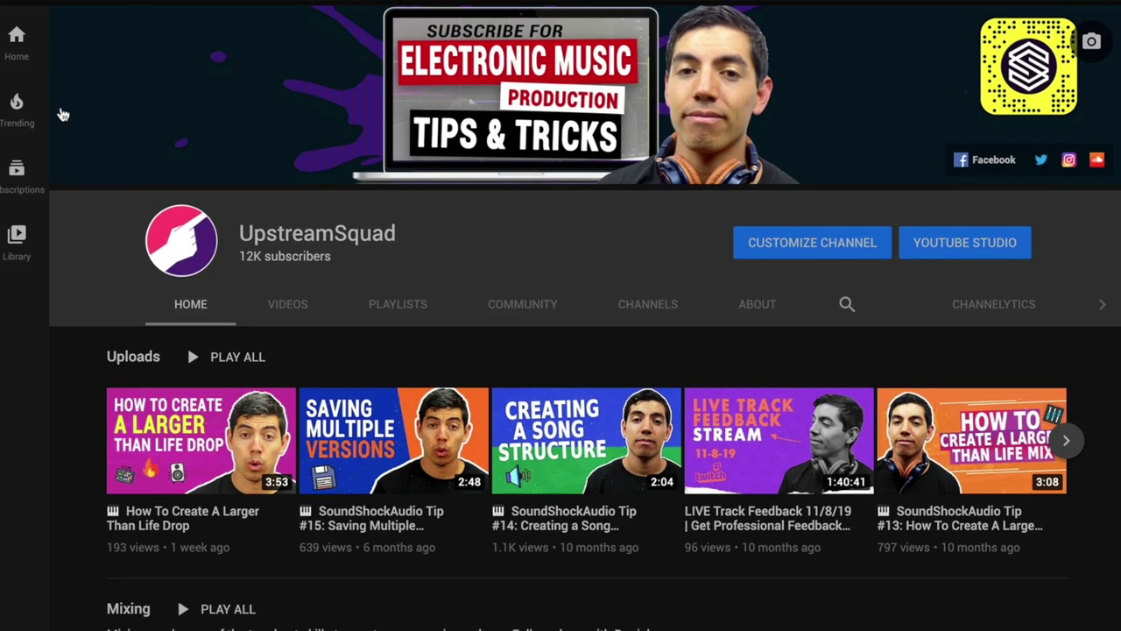
{"action": "scroll", "coordinate": [62, 113], "scroll_direction": "down", "scroll_amount": 3}
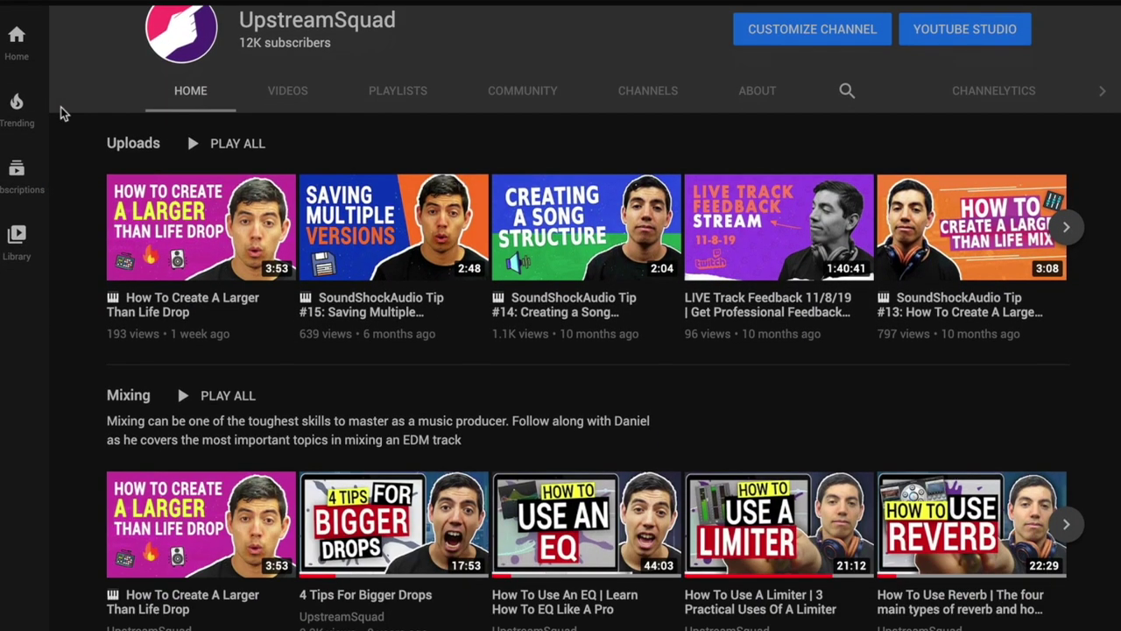